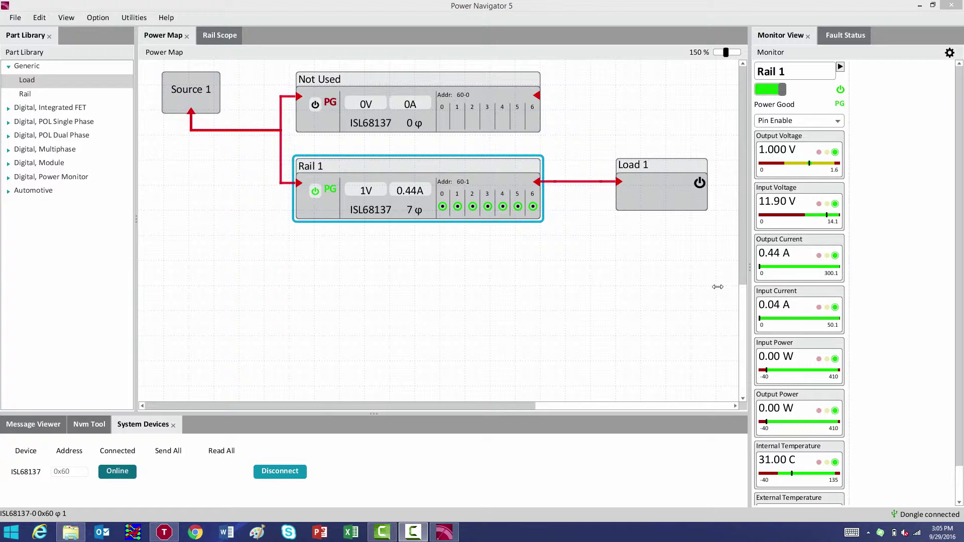
- Open the Rail 1 block from the Power Map to show its overview and rail status
double_click(431, 207)
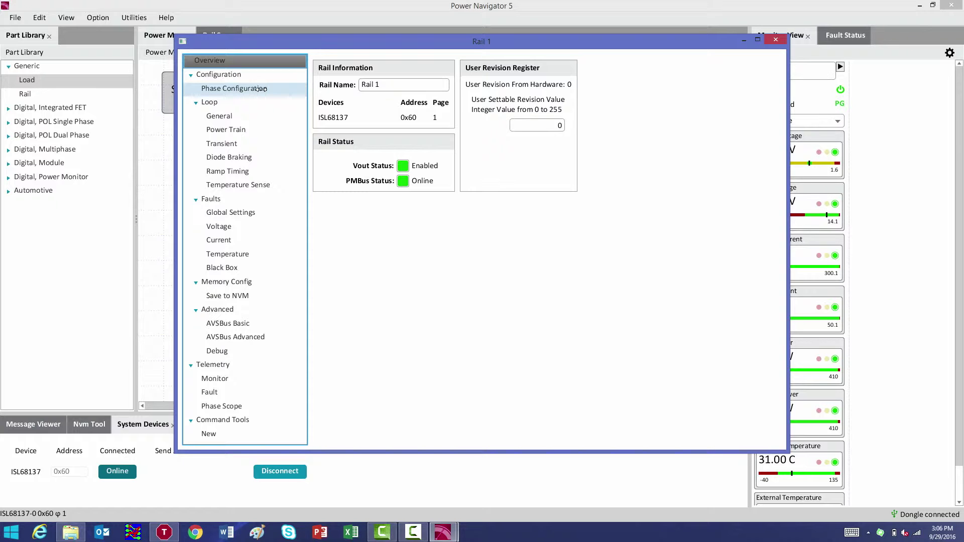
- Show Rail 1's seven-phase assignment, then its general loop settings (1.0 V, 1.5 V OV, 400 kHz)
click(261, 89)
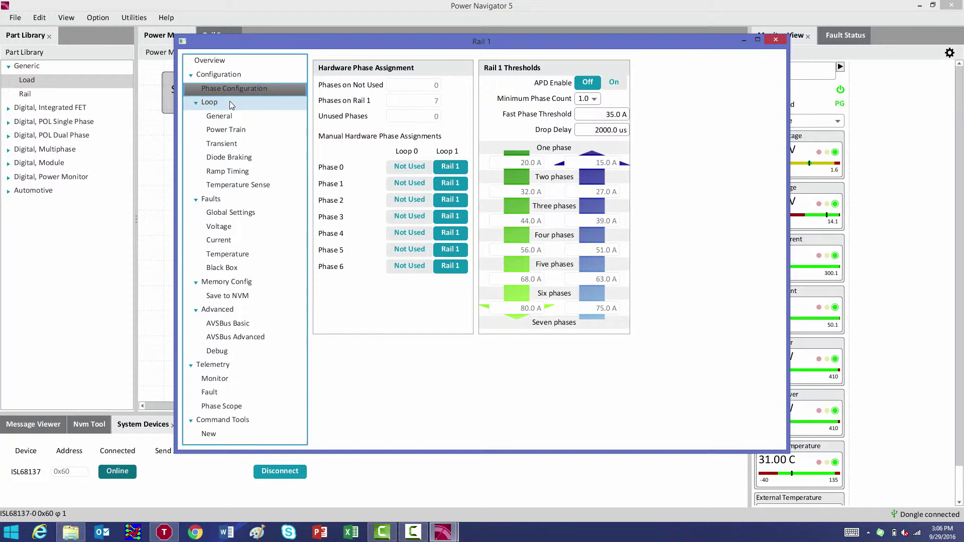
click(230, 117)
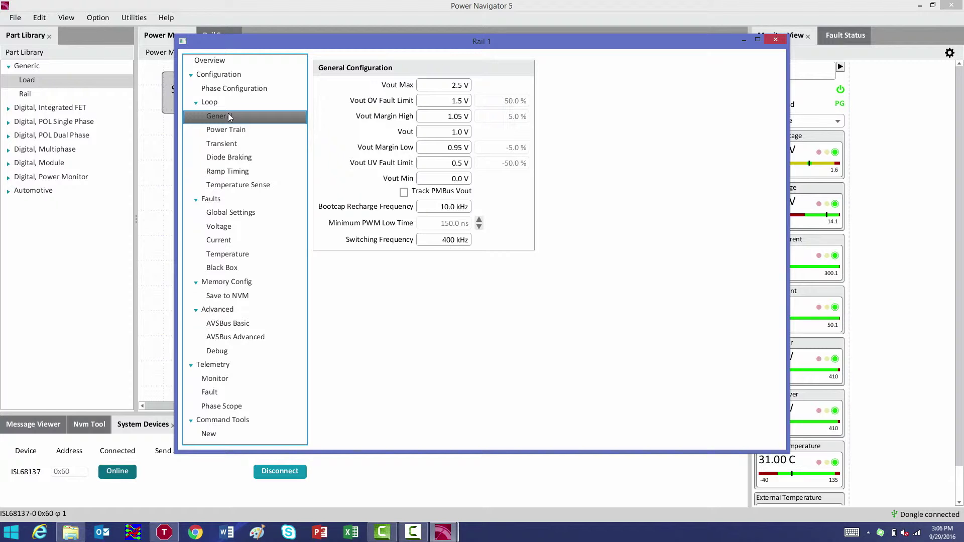
- View Rail 1's power train inductor, capacitor and sensing values, then its transient loop tuning
click(226, 132)
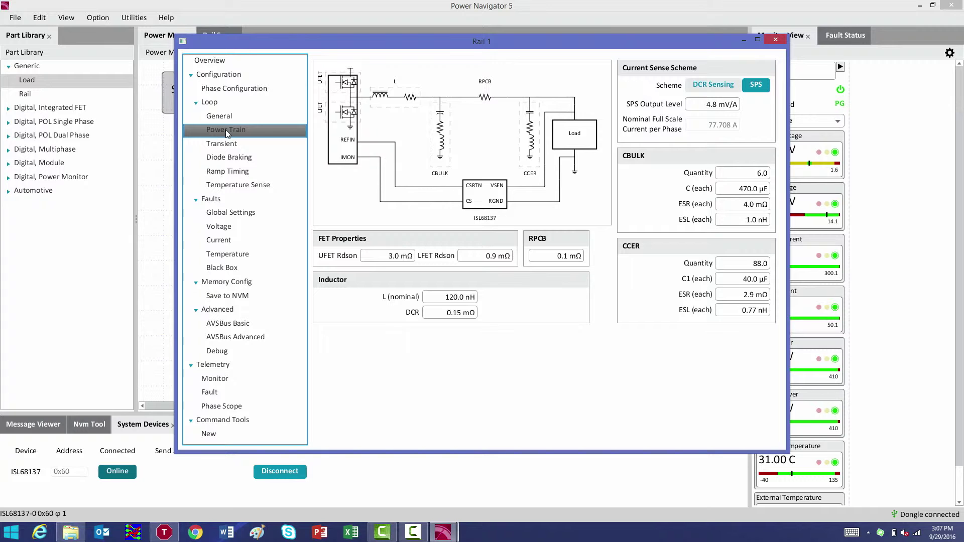
click(225, 145)
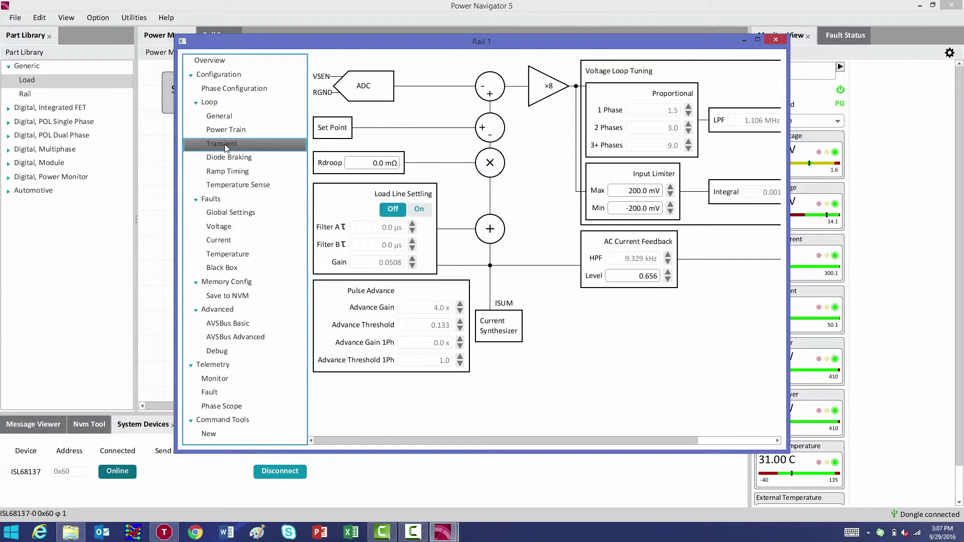
- Maximize the Rail 1 window and show diode braking: suppression off, 0.7 V forward drop
double_click(288, 48)
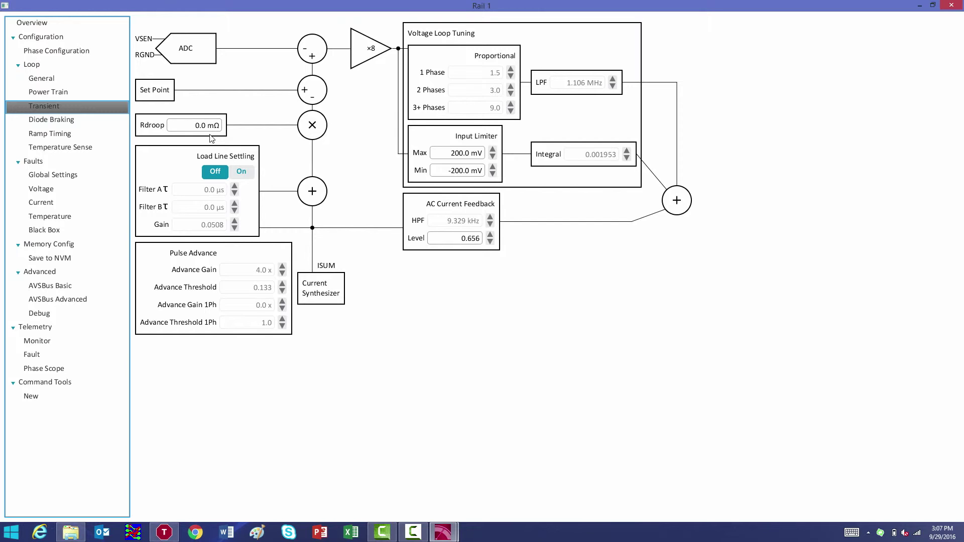
click(88, 120)
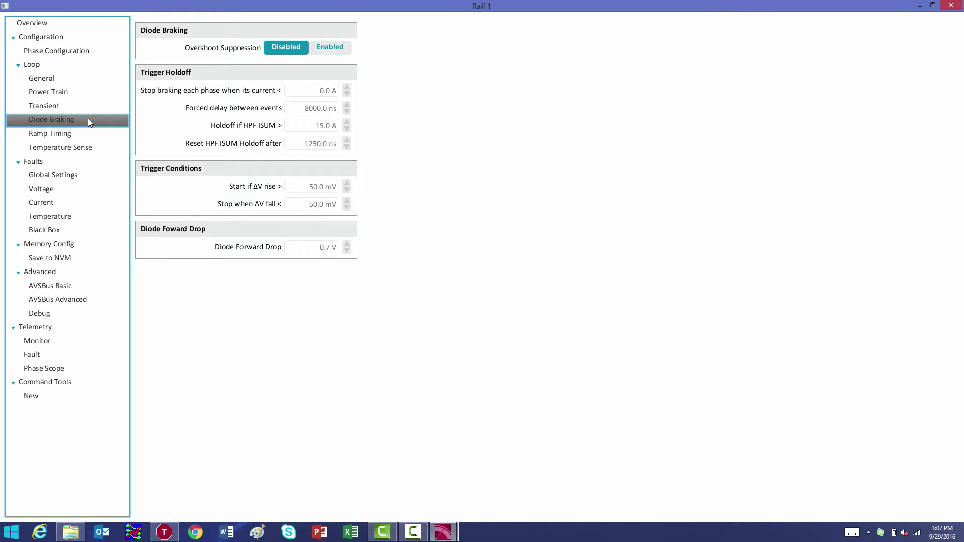
- Step through Rail 1's ramp timing, temperature sense and global fault settings pages
click(85, 134)
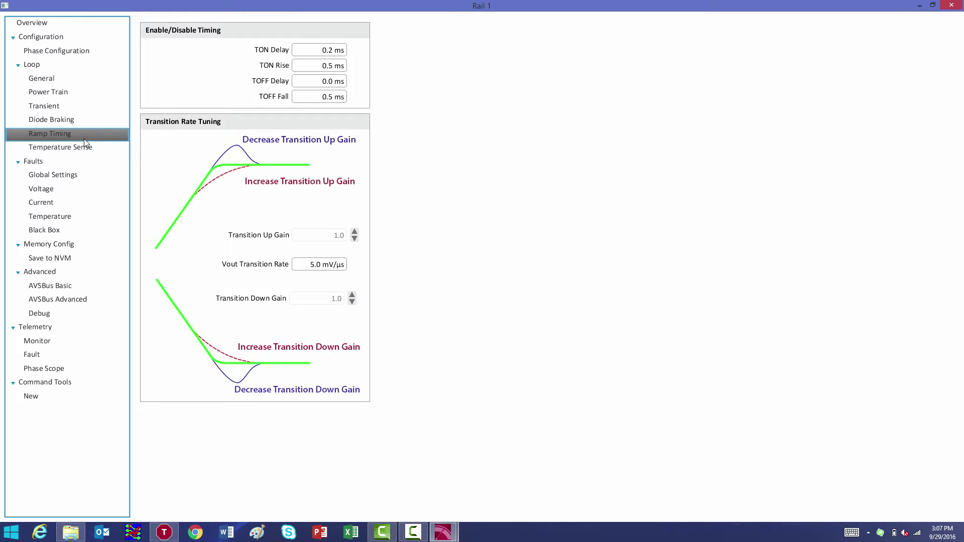
click(85, 147)
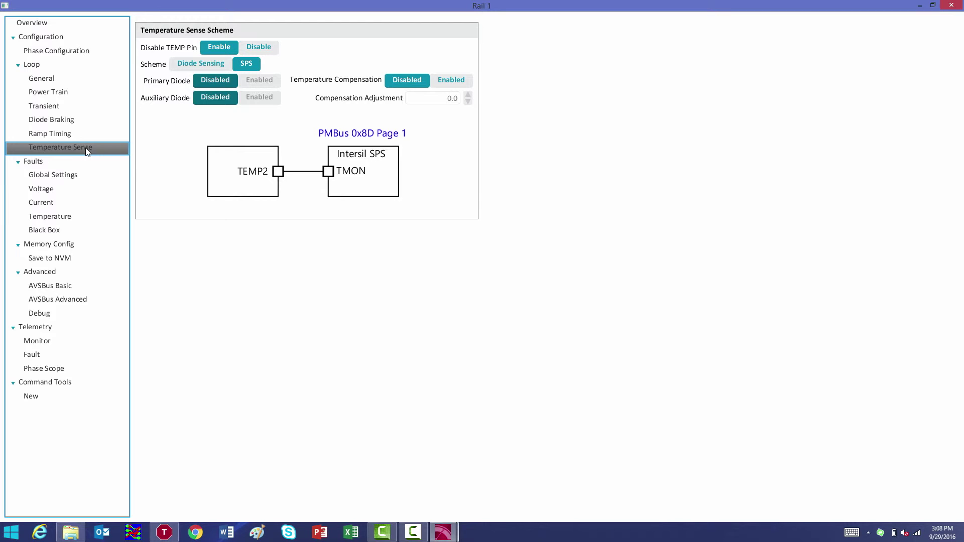
click(90, 174)
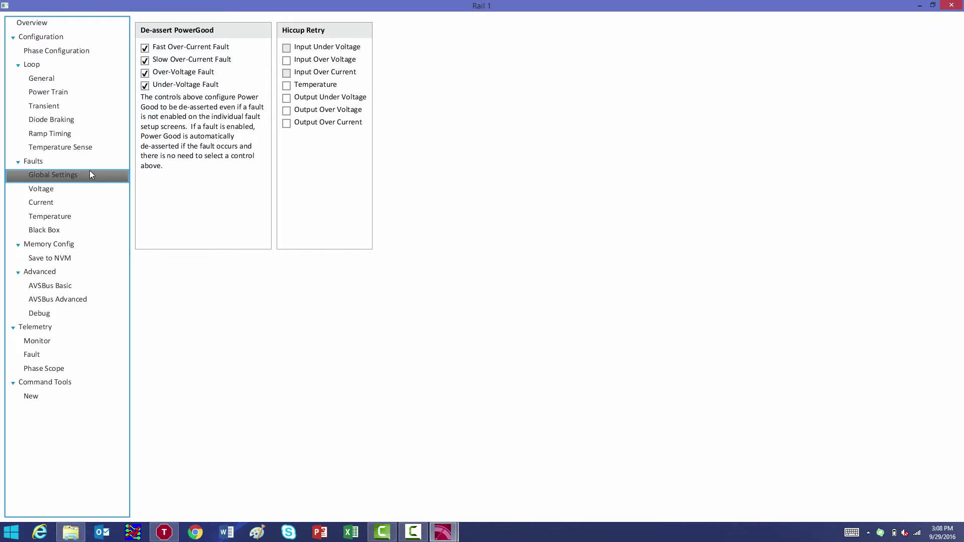
- Review Rail 1's voltage, current and temperature fault limits, ending on Black Box settings
click(76, 193)
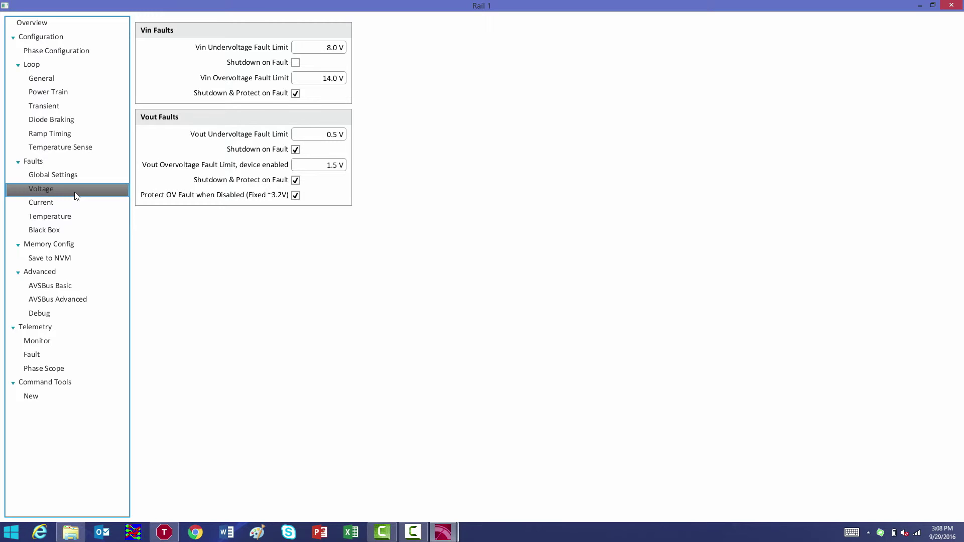
click(73, 201)
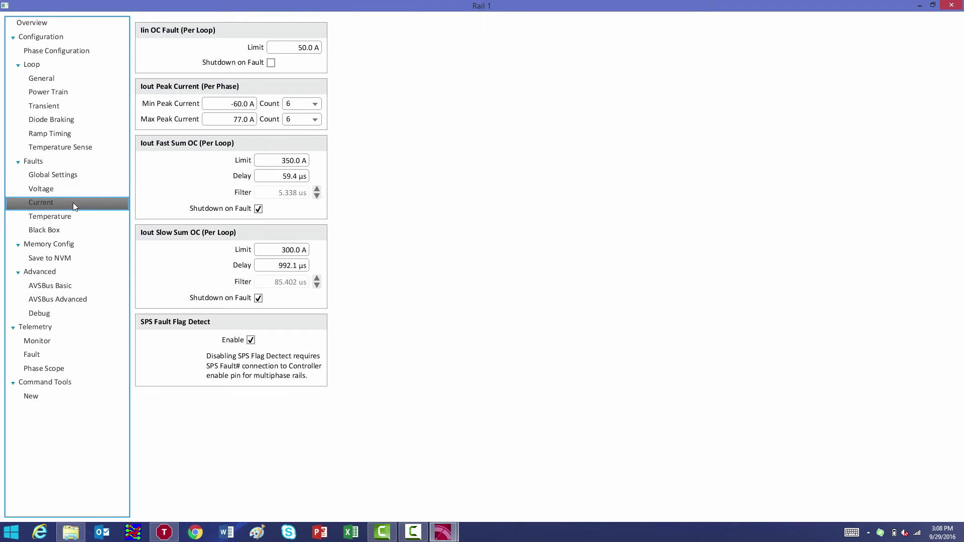
click(73, 216)
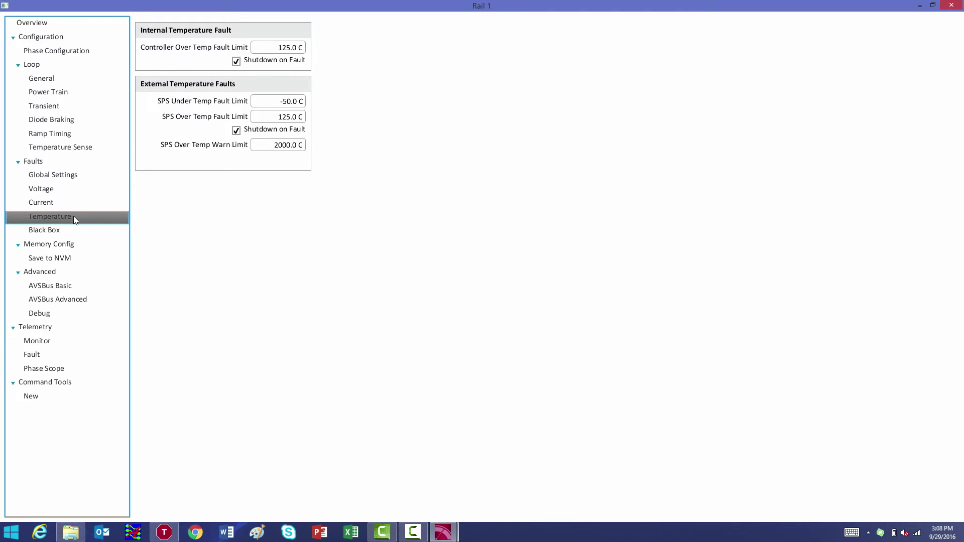
click(68, 231)
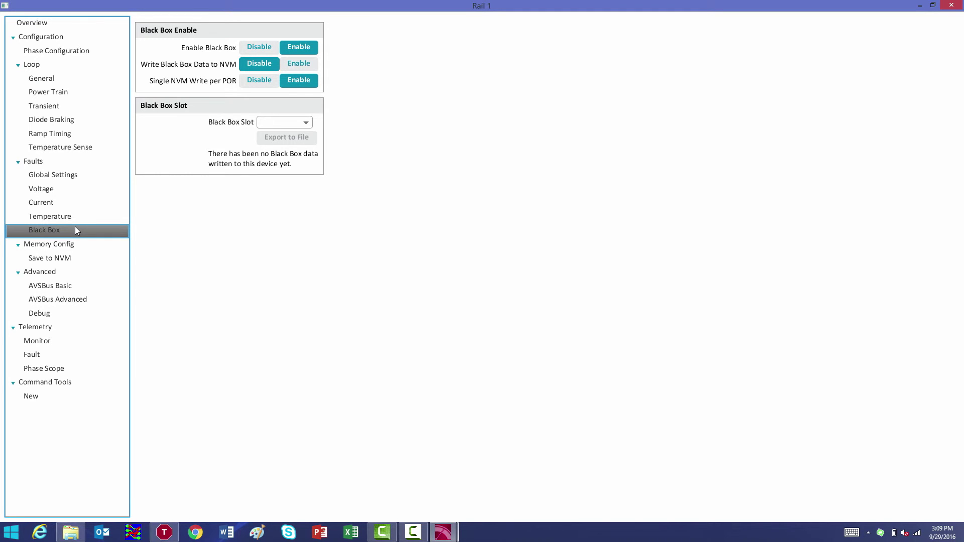
- Show Rail 1's Save to NVM page with 8 saves remaining and all slots empty
click(71, 257)
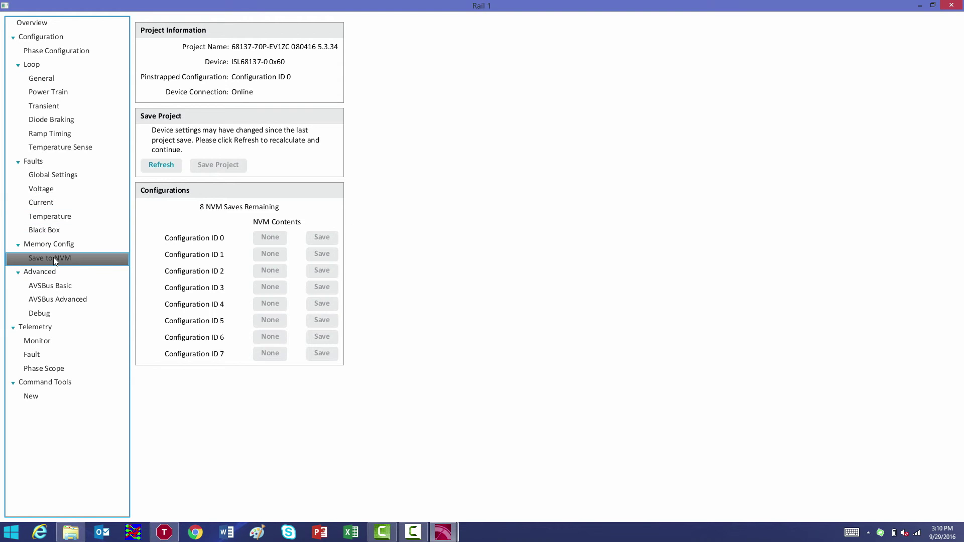
- Show Rail 1's AVSBus Basic page with 3.3 V VDDIO and 5 MHz bus speed
click(59, 285)
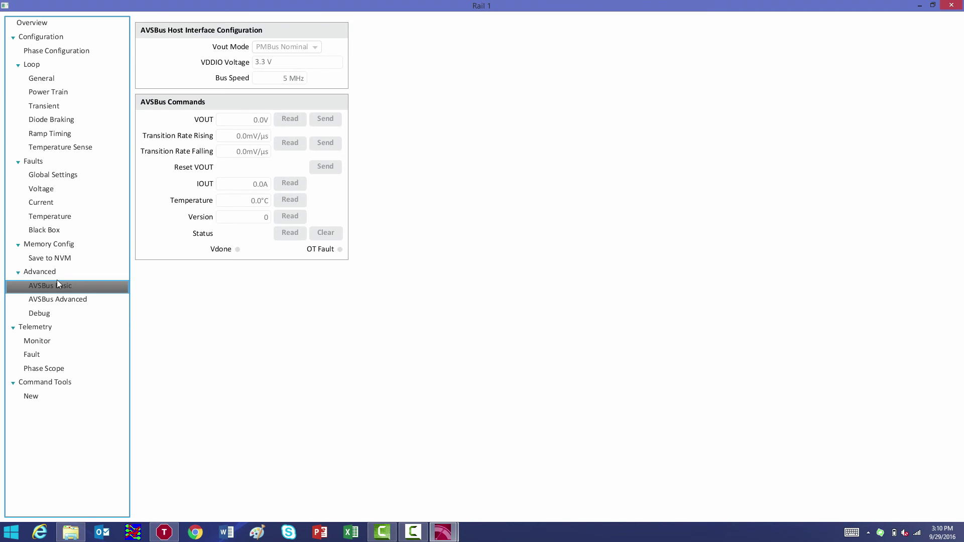
- Show Rail 1's Phase Scope plotting output voltage near 1 V, updating every 50 ms
click(41, 371)
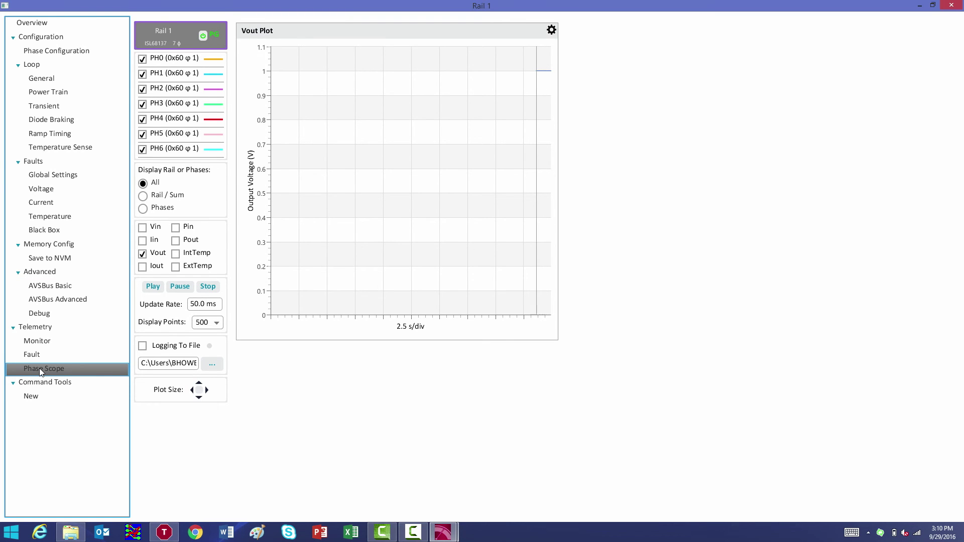